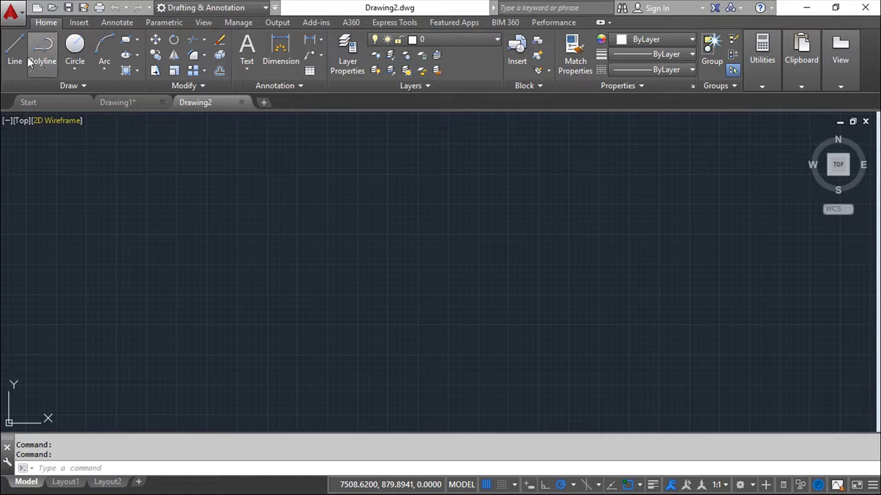
- Draw a single diagonal line on layer 0 from upper left to lower right
left_click(232, 216)
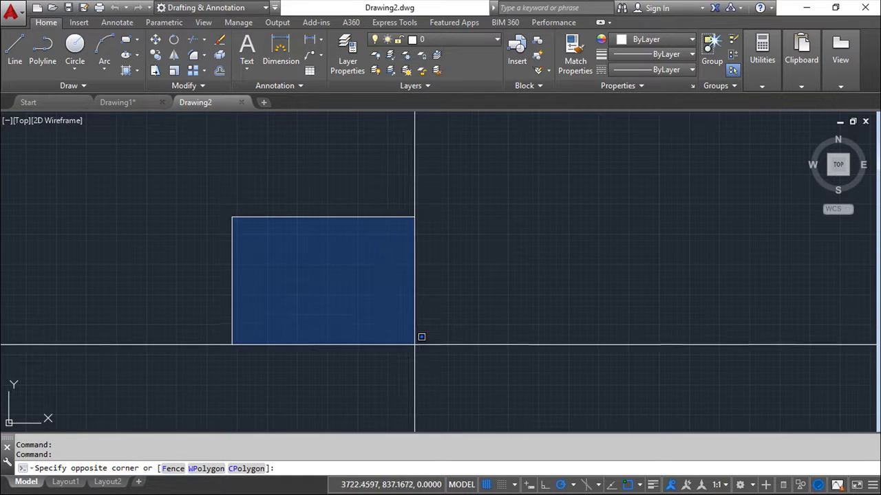
left_click(15, 55)
left_click(273, 216)
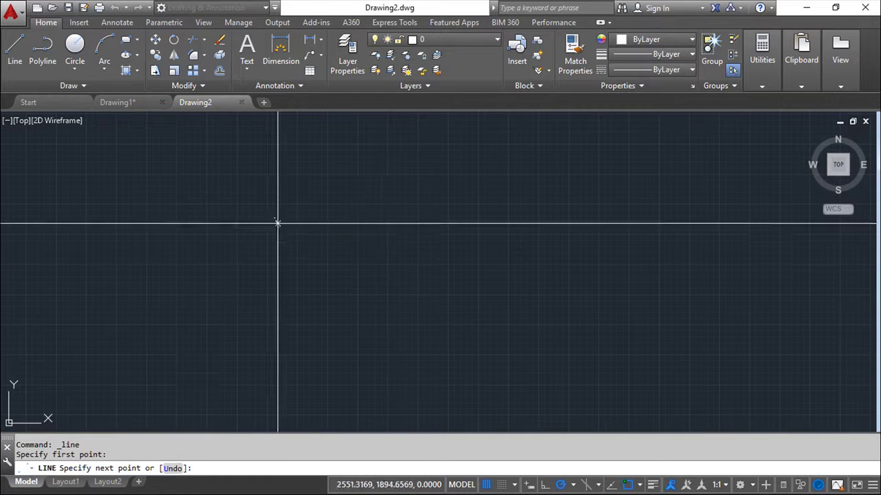
left_click(476, 357)
right_click(526, 338)
left_click(594, 351)
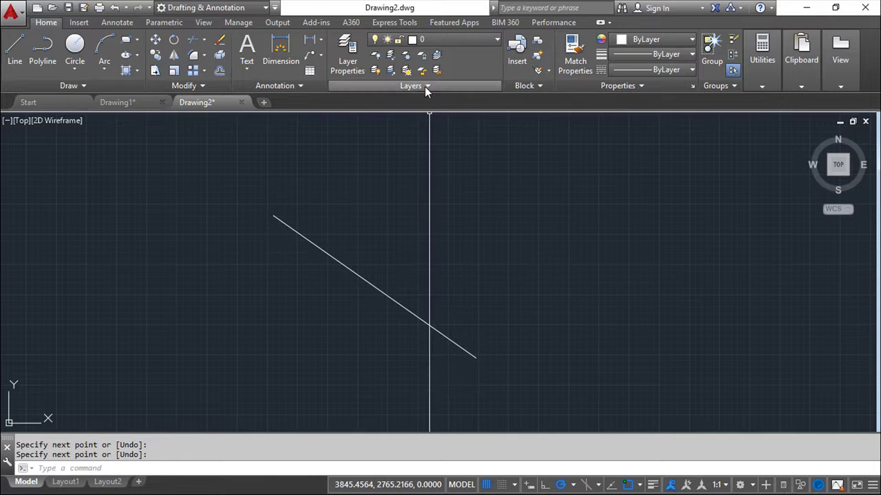
- Create a new layer, Layer1, in the Layer Properties Manager and give it the colour red
left_click(426, 87)
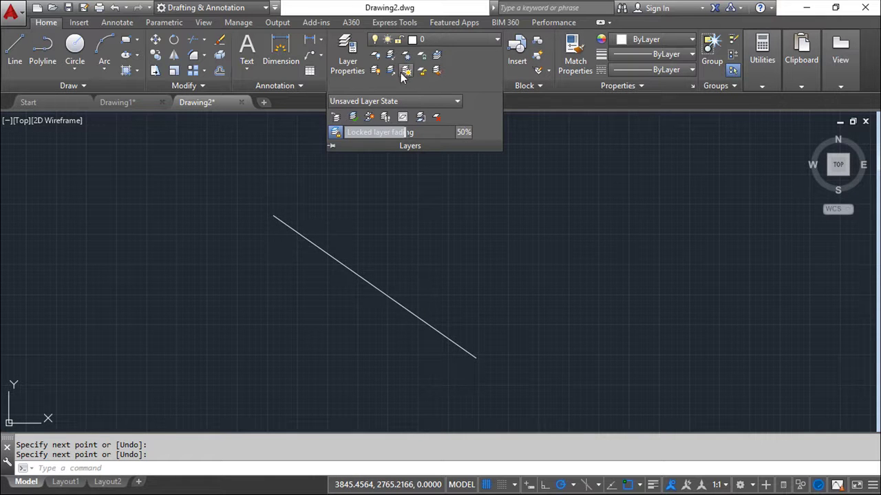
left_click(348, 62)
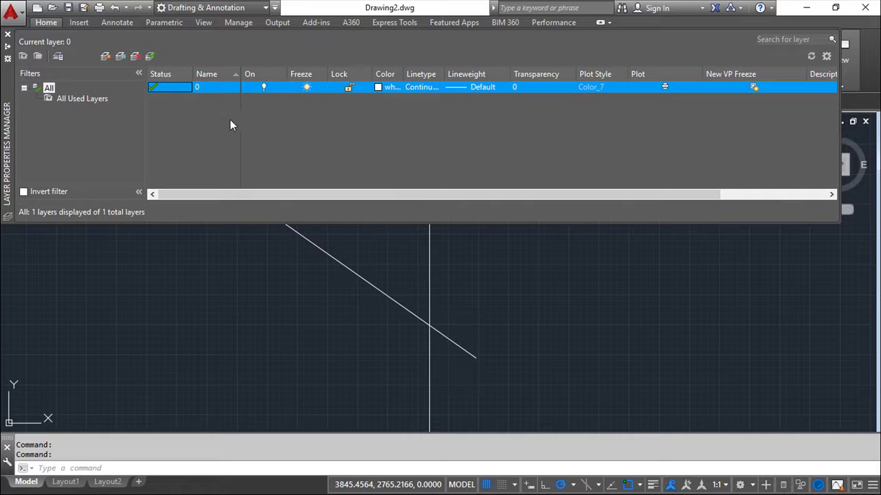
right_click(228, 110)
left_click(273, 167)
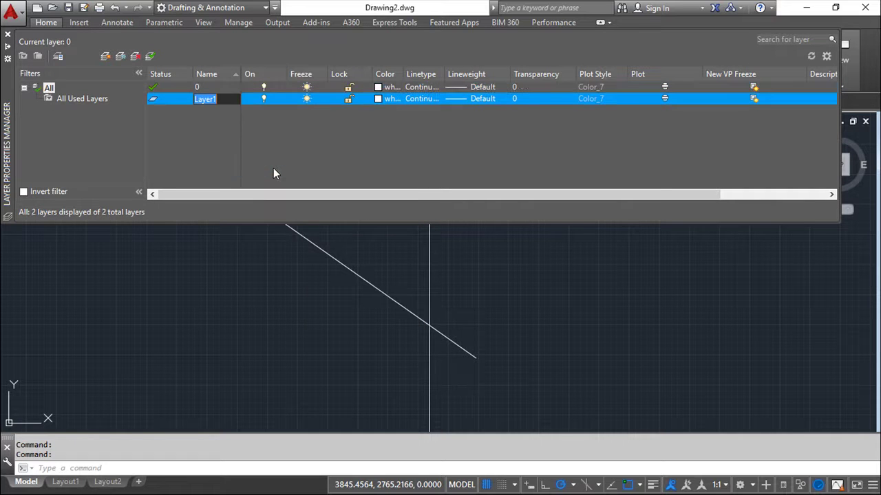
left_click(380, 99)
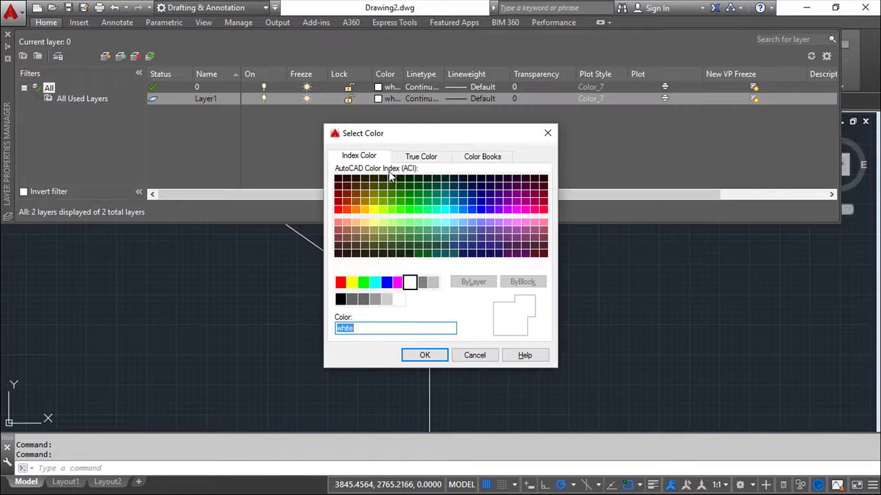
left_click(341, 283)
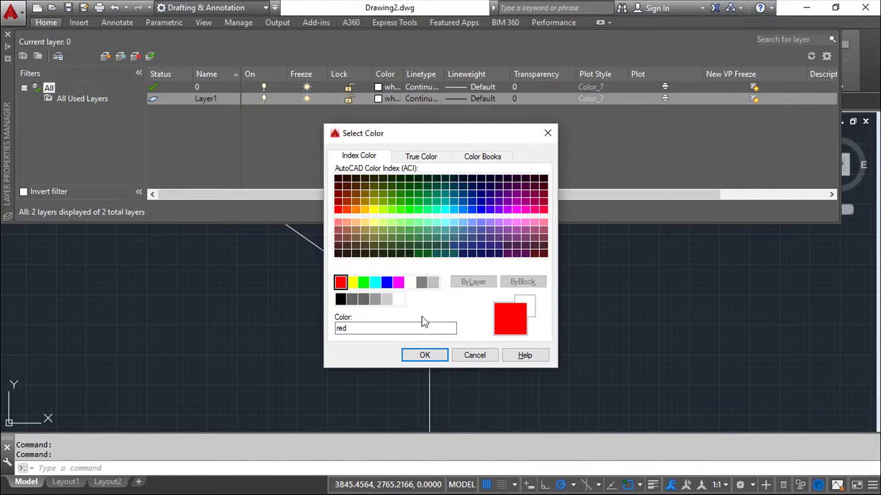
left_click(421, 355)
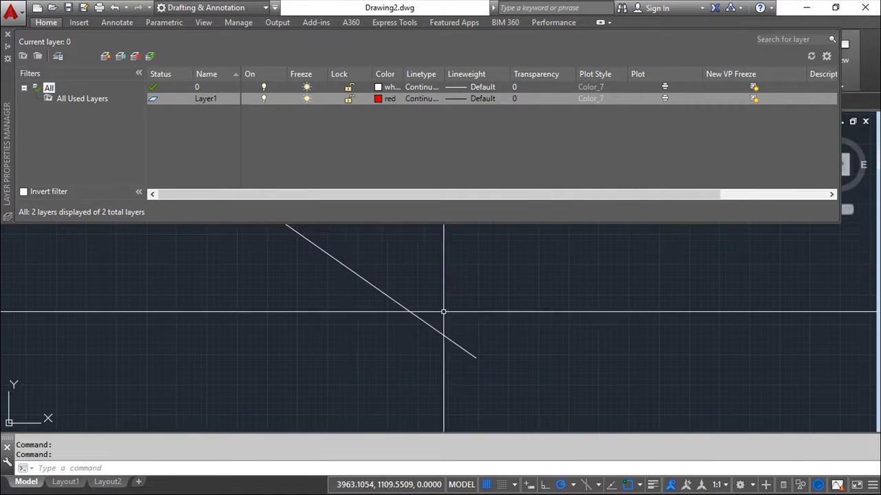
left_click(7, 34)
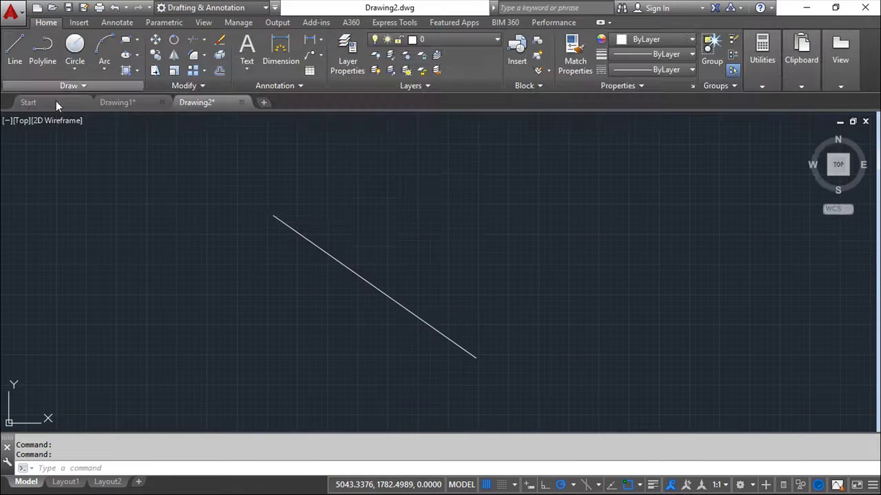
- Make Layer1 current and draw a red line crossing the white one to form an X
left_click(496, 40)
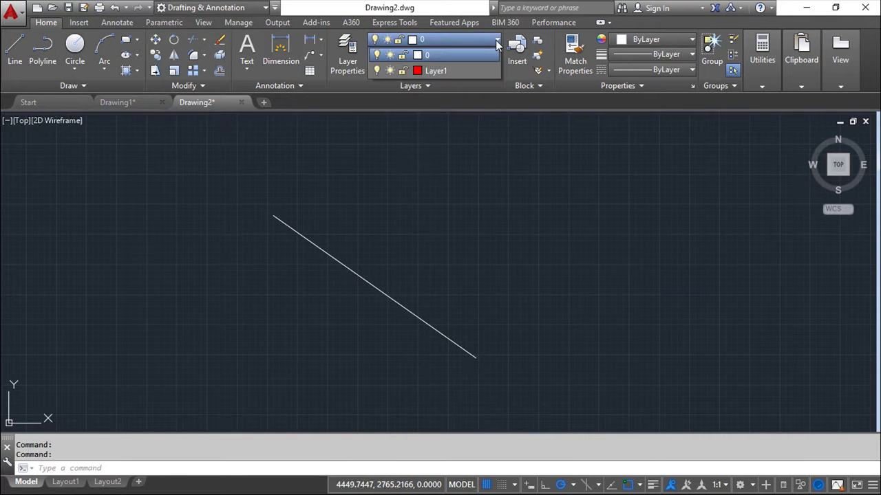
left_click(439, 71)
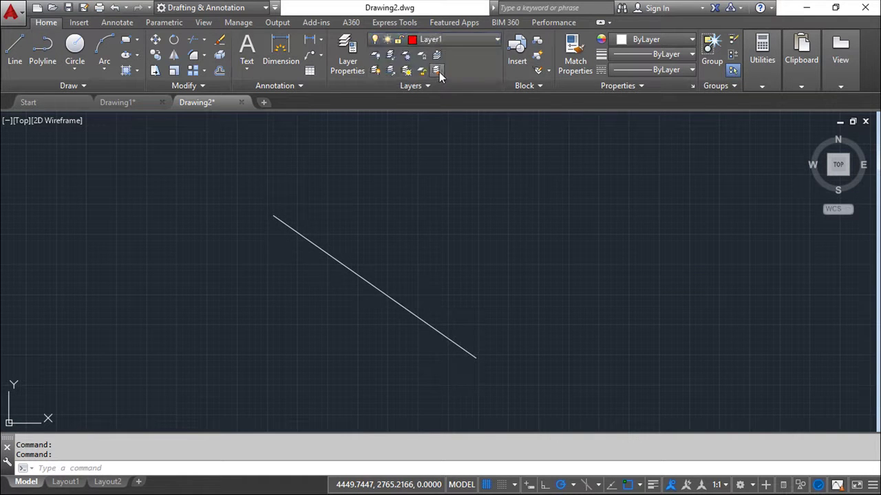
left_click(13, 48)
left_click(497, 196)
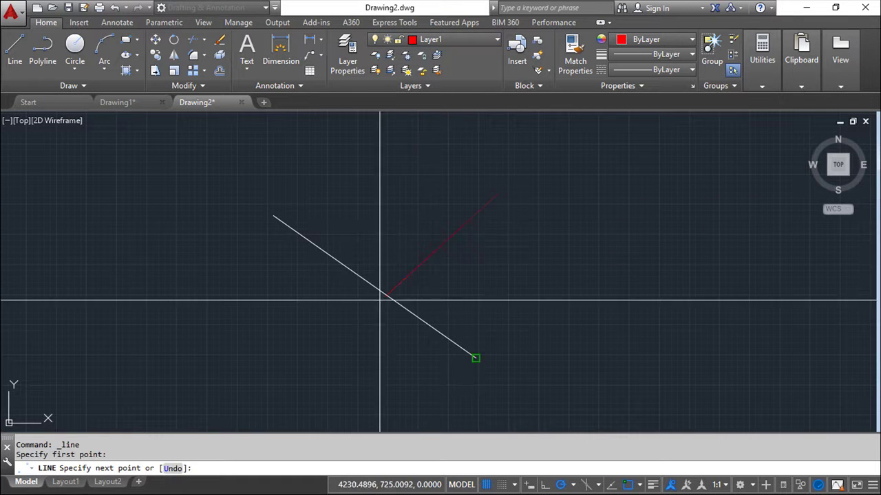
left_click(296, 345)
right_click(353, 218)
left_click(391, 227)
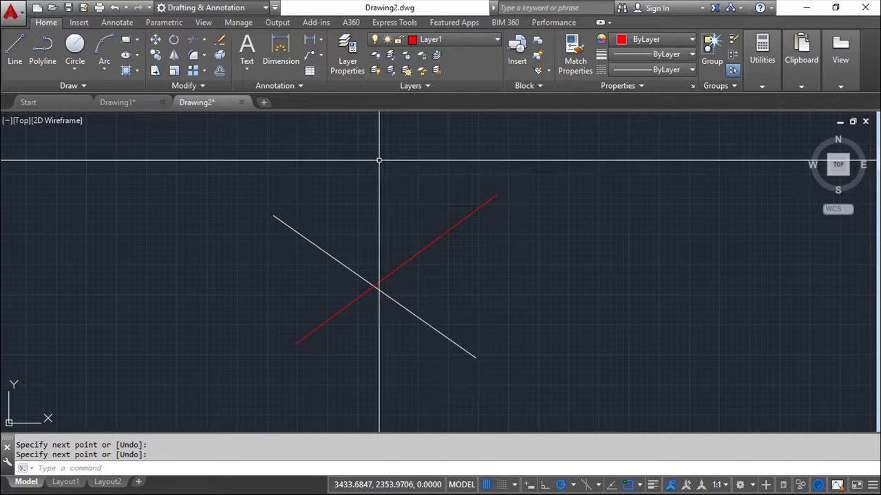
left_click(346, 46)
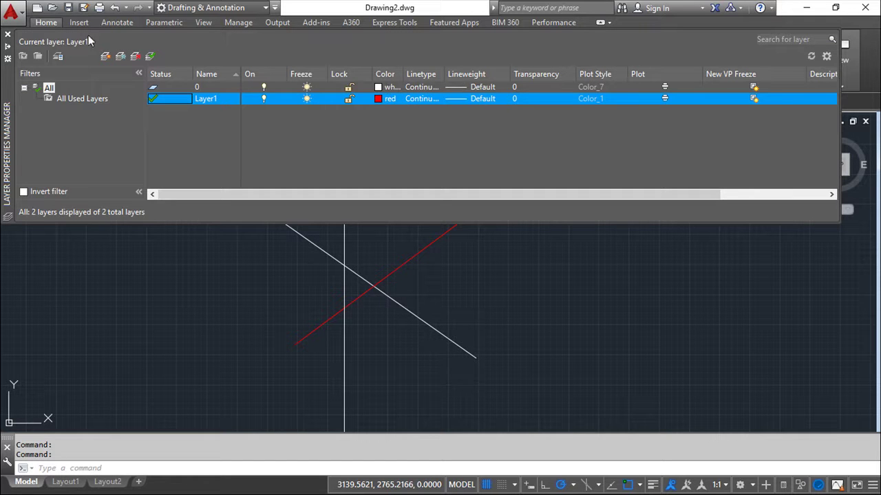
left_click(7, 34)
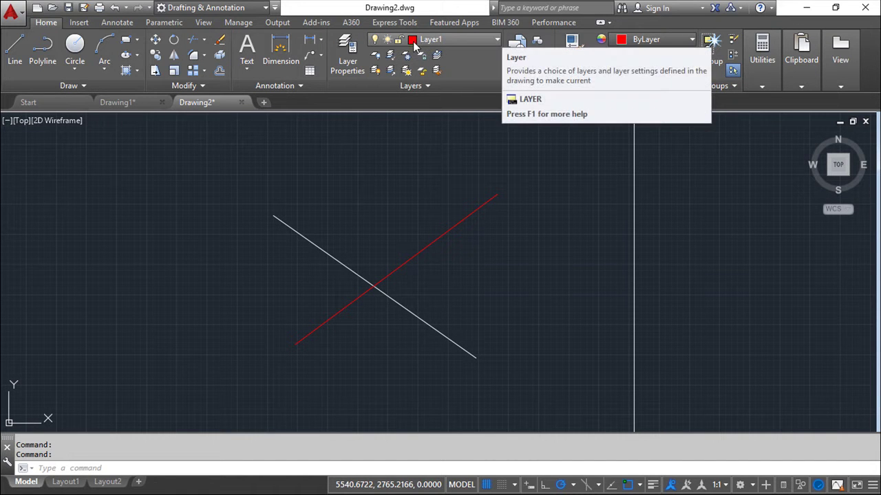
- Set the object colour to Green and draw a line running down-right across the red line
left_click(692, 40)
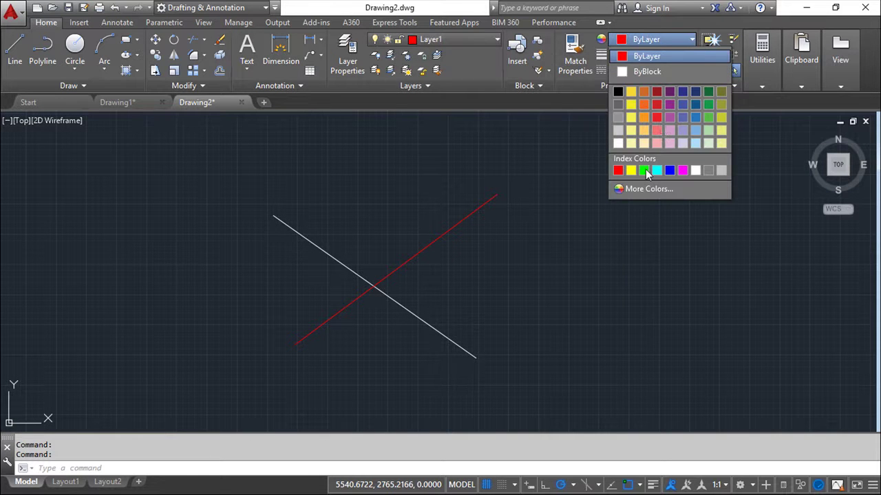
left_click(645, 171)
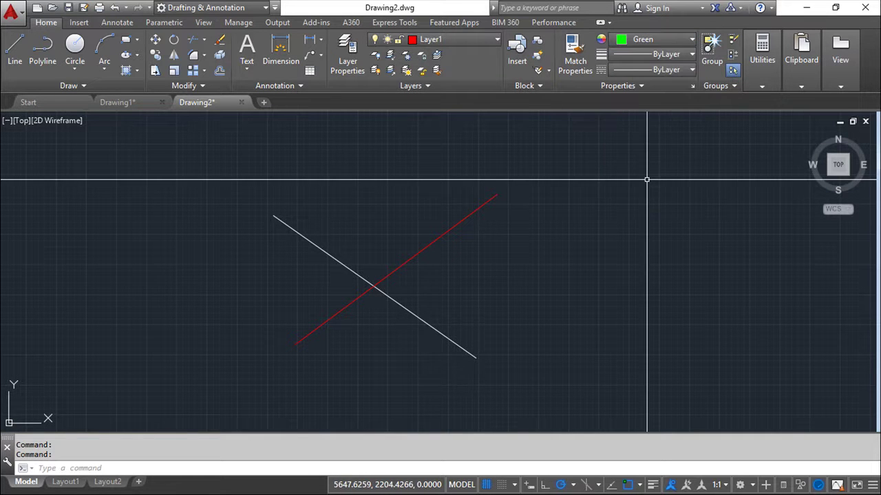
left_click(15, 46)
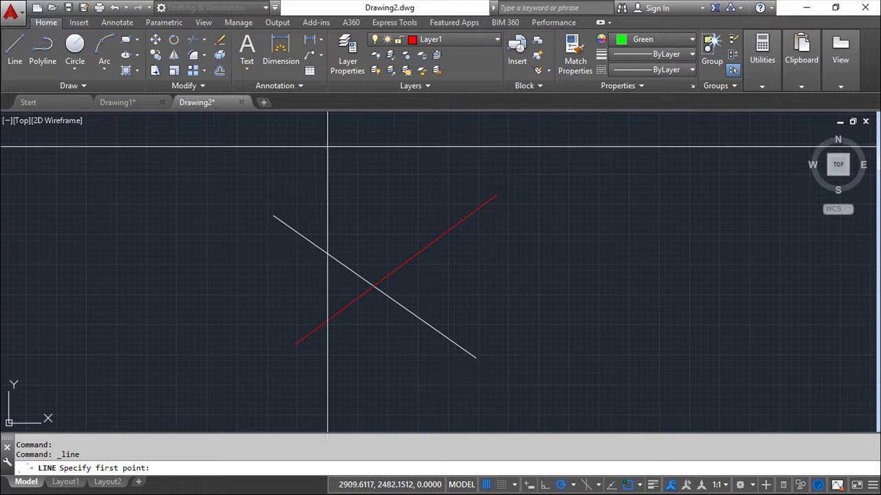
left_click(391, 162)
left_click(604, 294)
right_click(663, 262)
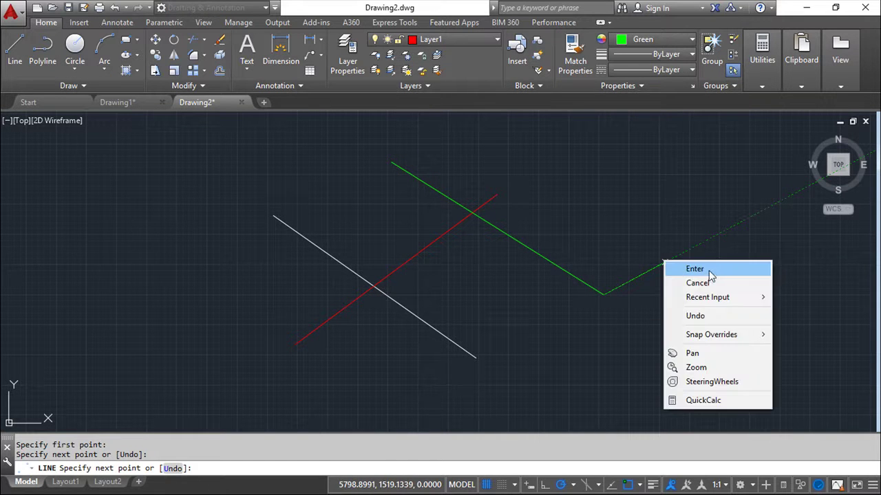
left_click(709, 271)
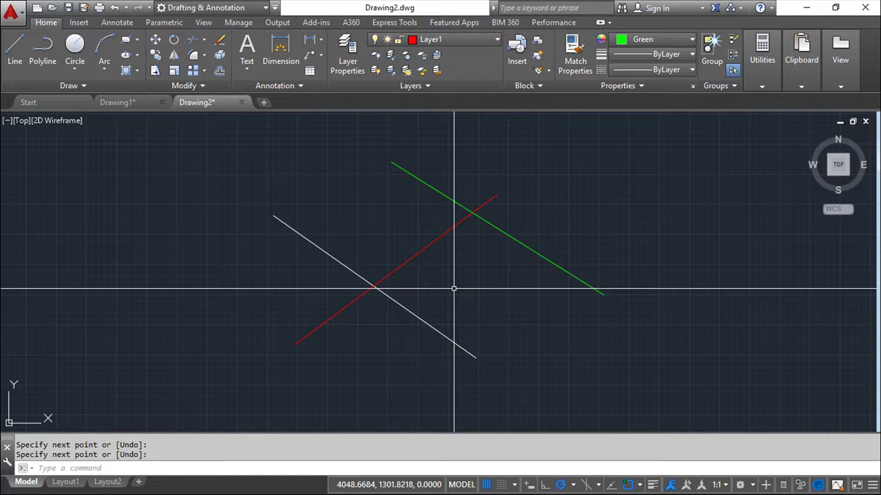
- Open the Properties palette and select the green line to see its colour and layer
left_click(639, 87)
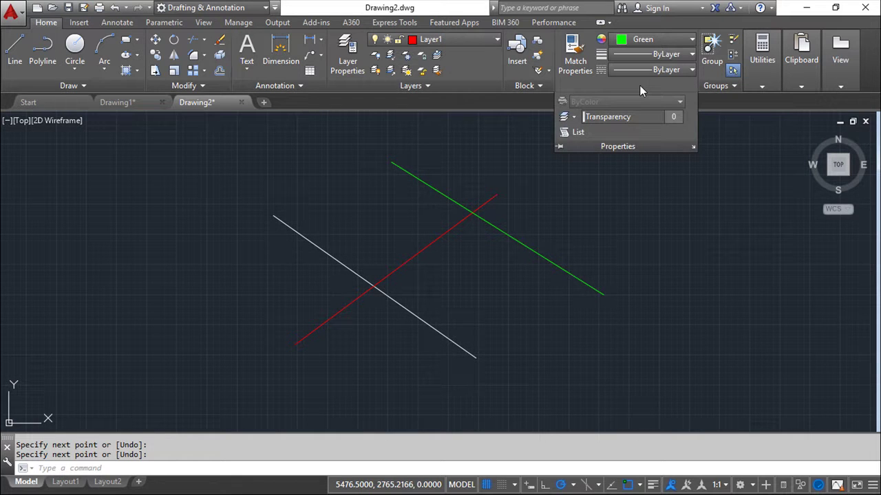
left_click(748, 183)
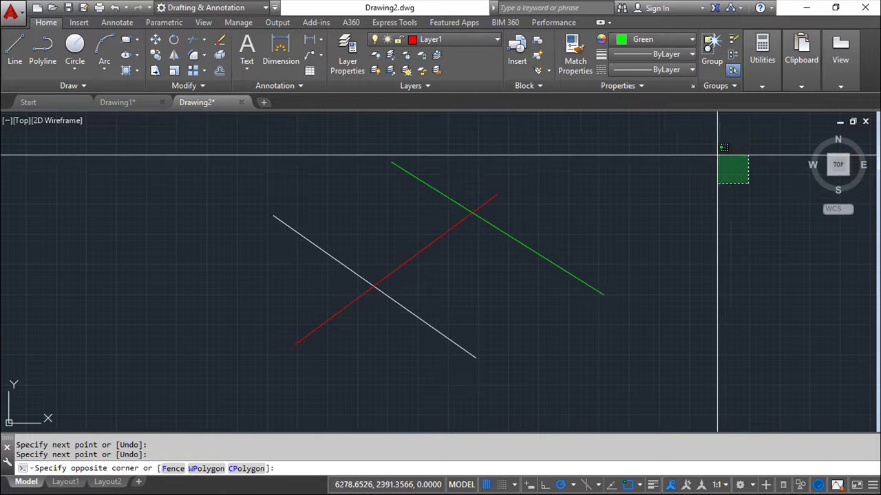
key("Escape")
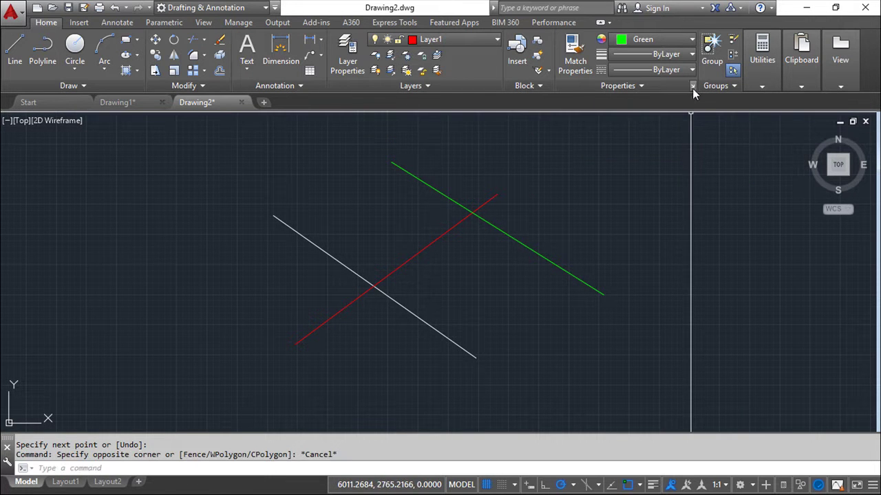
left_click(693, 87)
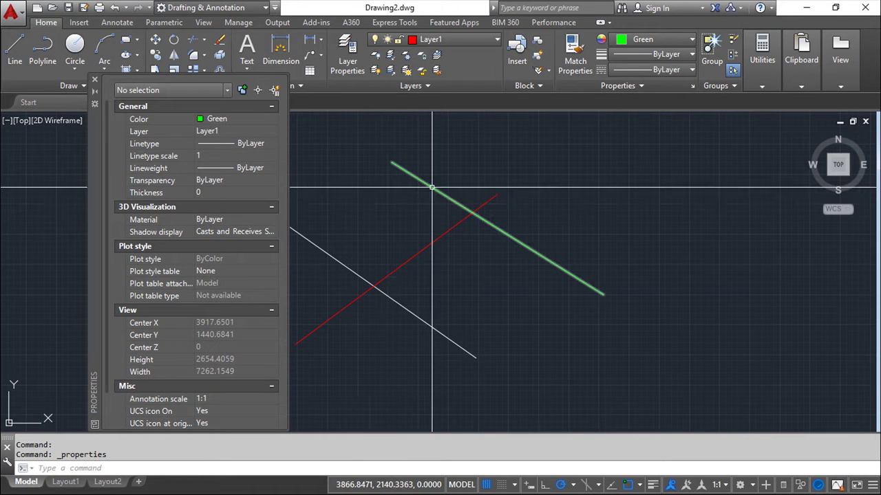
mouse_move(432, 188)
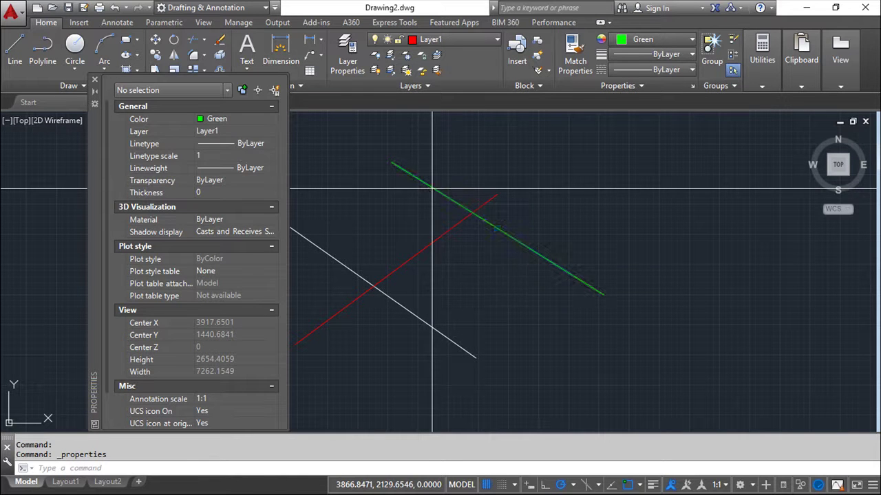
left_click(432, 188)
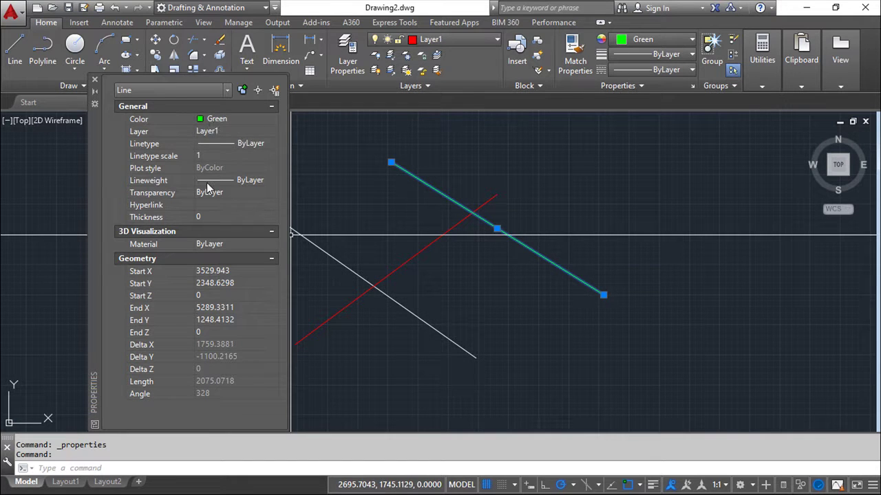
- Change the green line's colour to ByLayer
left_click(238, 119)
left_click(273, 119)
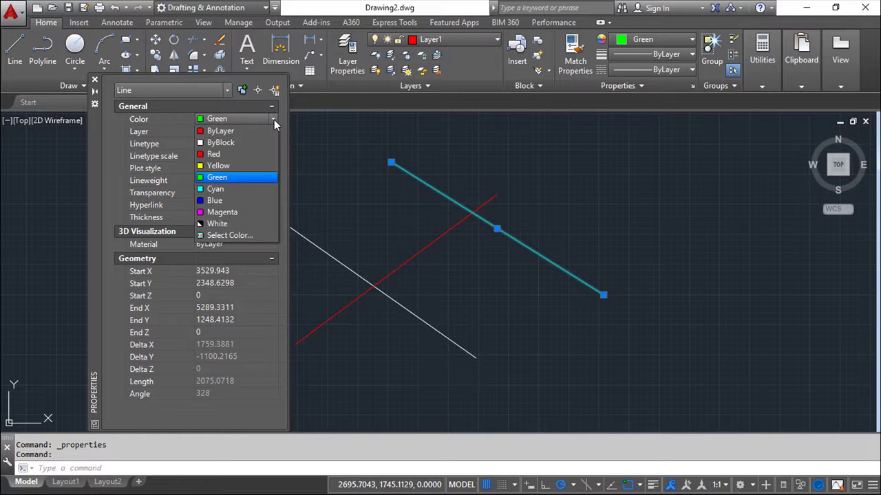
left_click(235, 131)
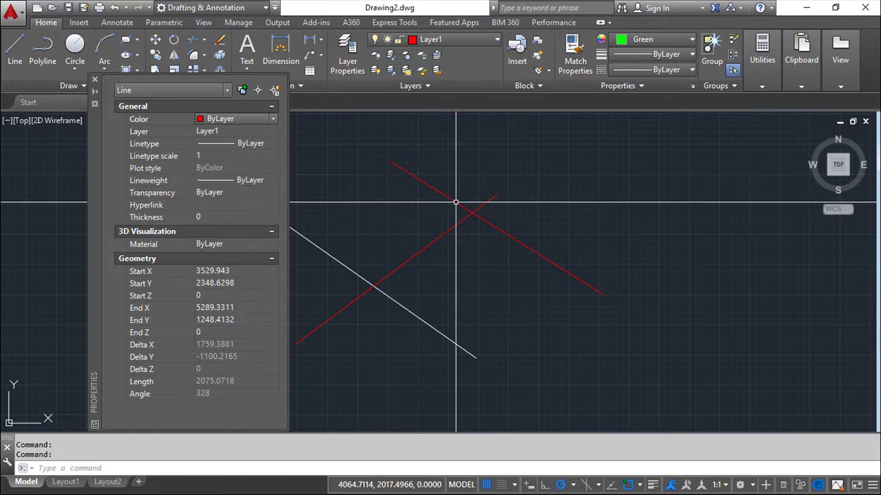
- Move the line from Layer1 onto layer 0 so it appears white, then close the palette
left_click(214, 132)
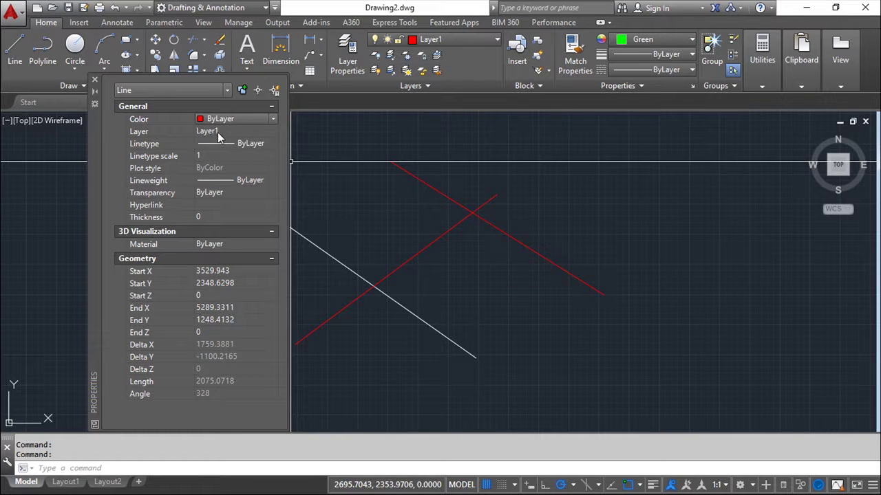
left_click(272, 133)
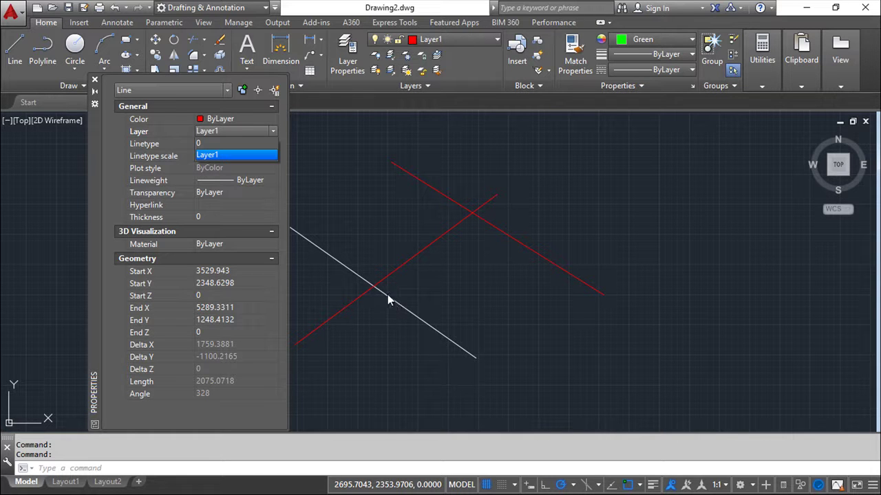
left_click(249, 143)
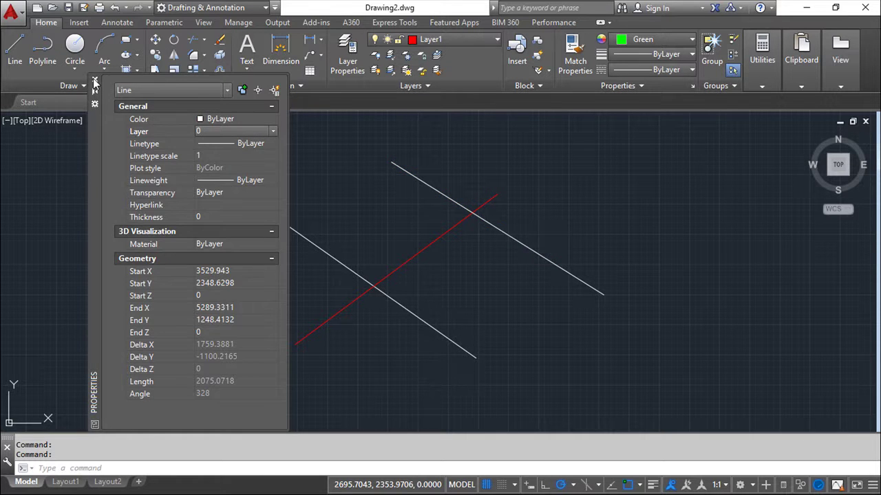
left_click(95, 79)
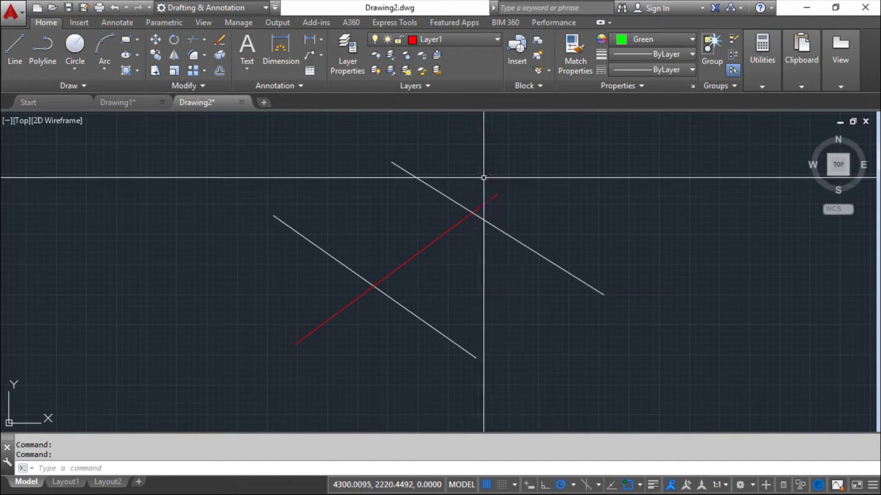
- Add five new layers, Layer2 through Layer6, in the Layer Properties Manager
left_click(426, 86)
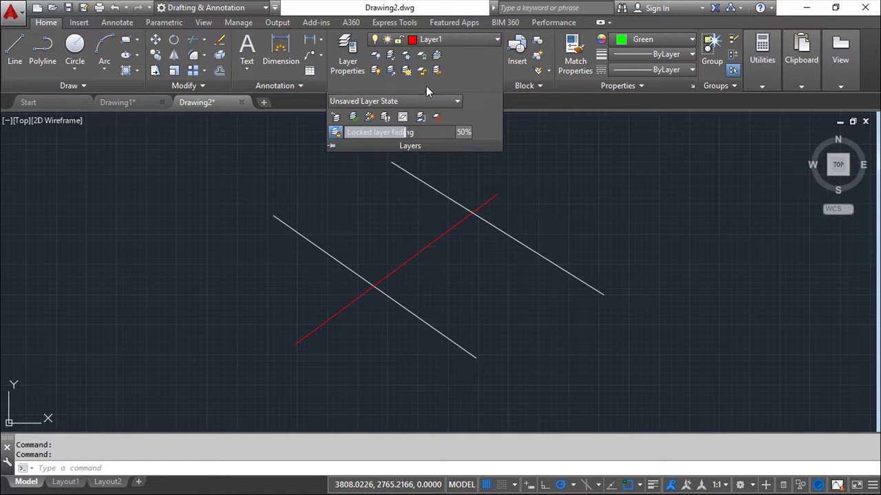
left_click(358, 48)
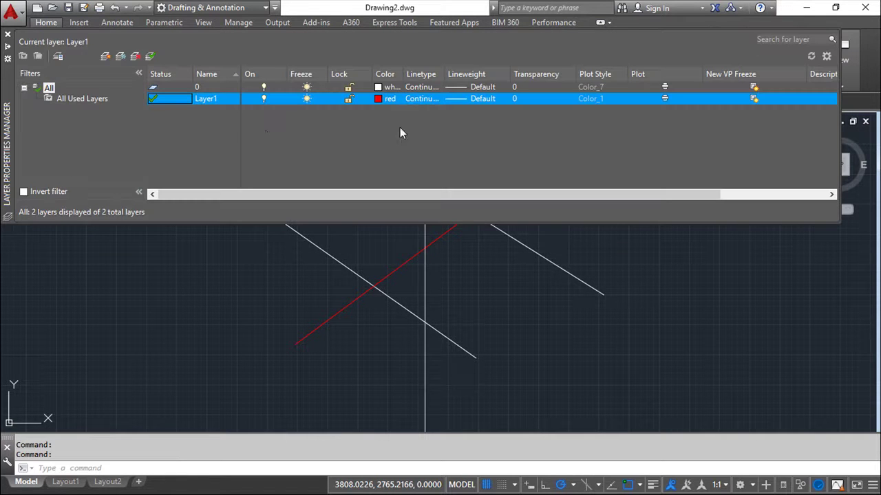
right_click(243, 123)
left_click(275, 177)
right_click(293, 149)
left_click(330, 201)
right_click(298, 143)
left_click(343, 196)
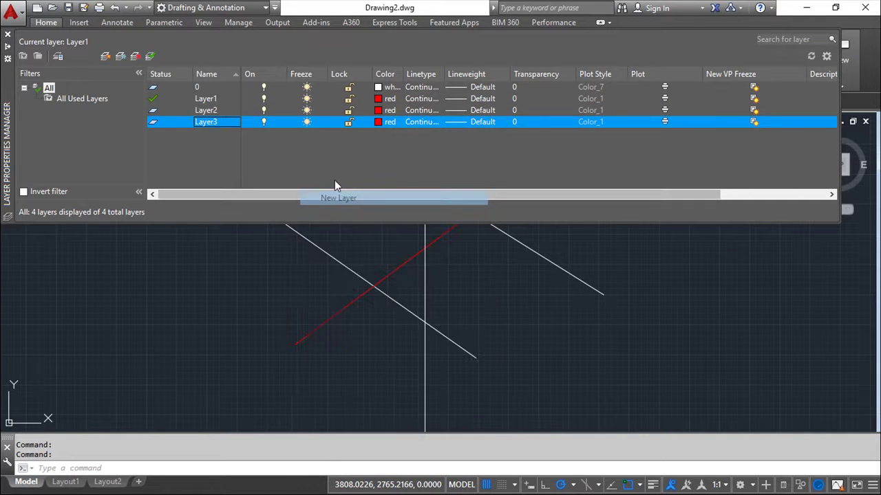
right_click(302, 163)
left_click(343, 218)
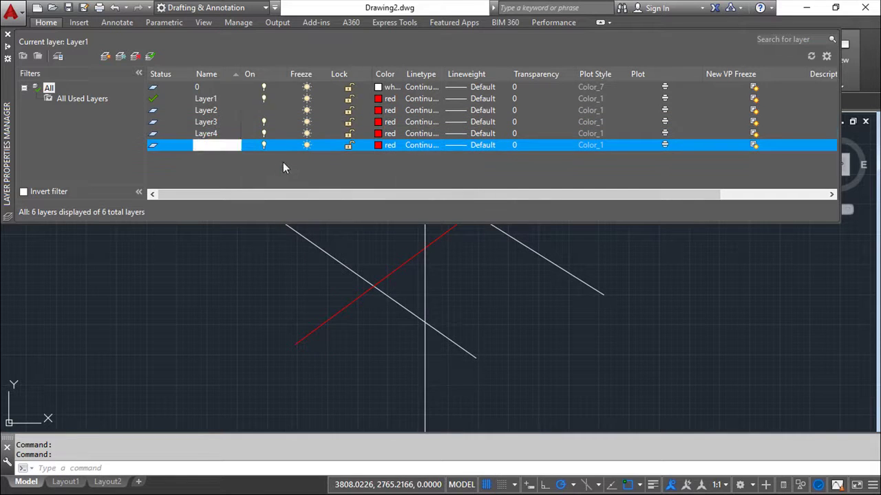
right_click(283, 162)
left_click(323, 218)
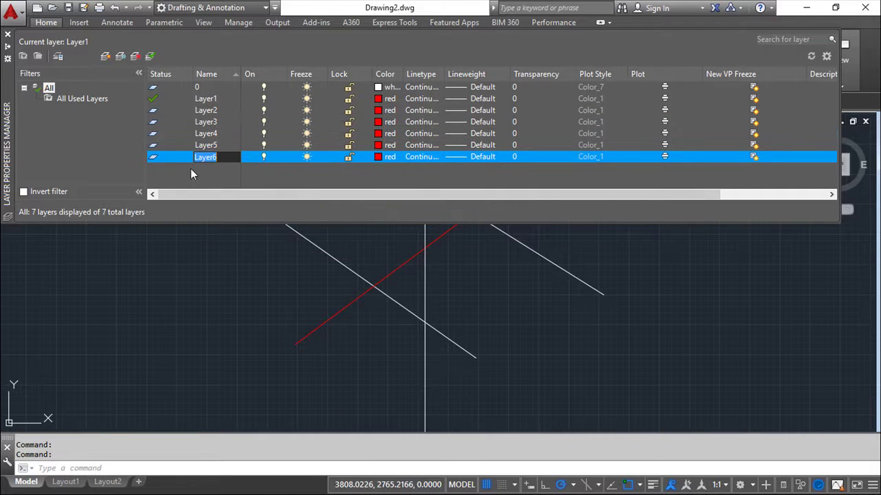
key("Return")
- Set LOGFILEMODE to 1 so command logging stays on, then enter -LA at the command line
left_click(8, 34)
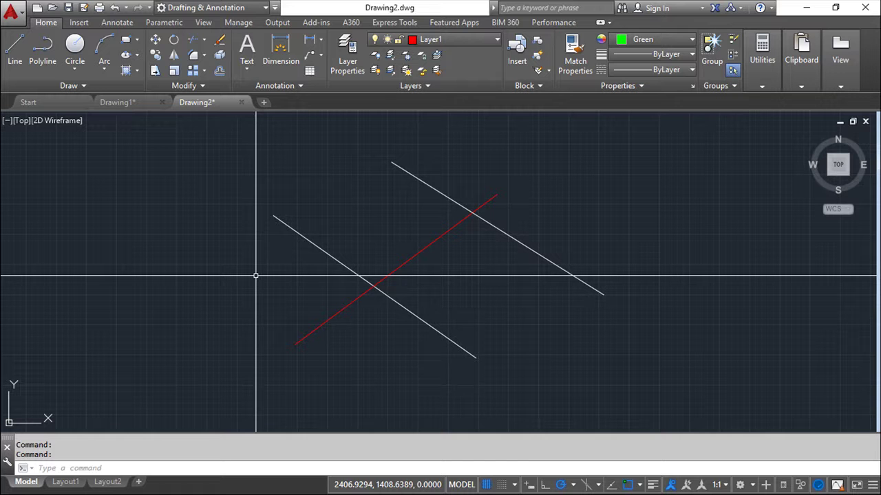
type("LOGfiLEMOde")
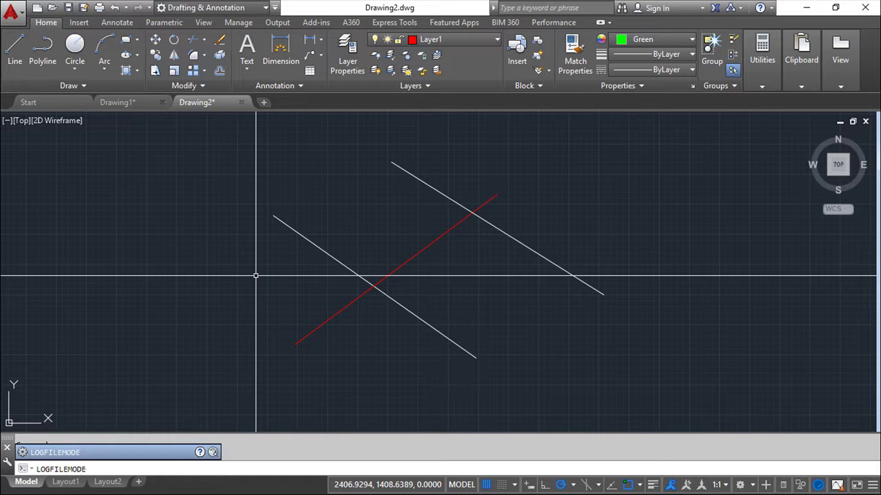
key("Return")
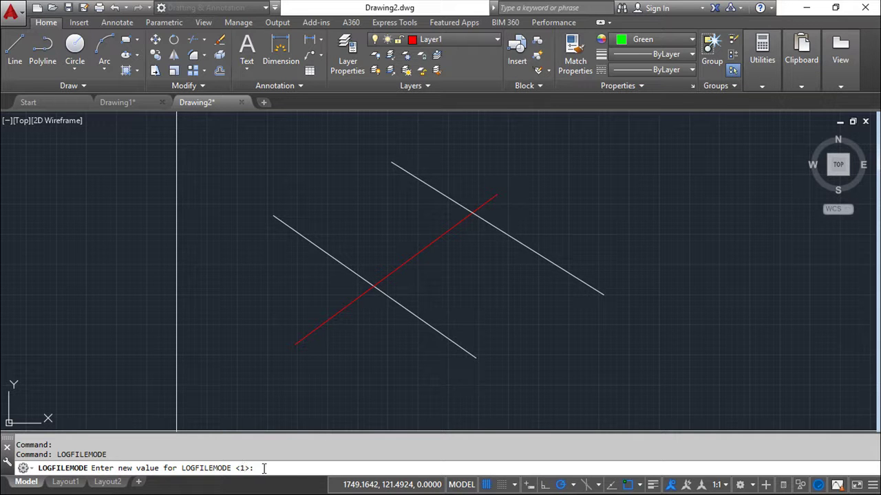
key("Return")
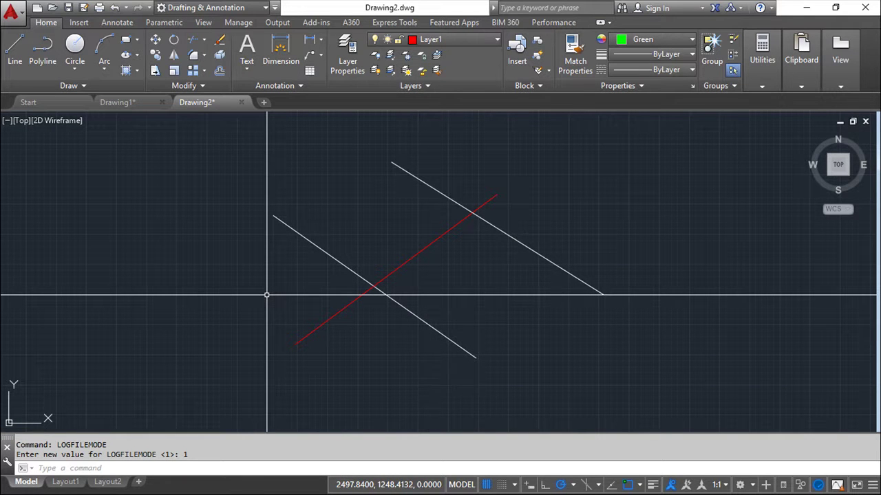
key("Return")
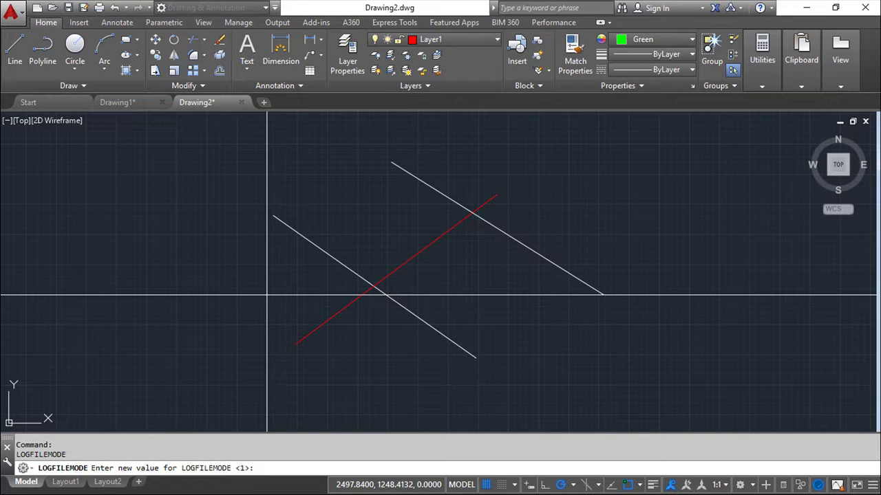
key("Return")
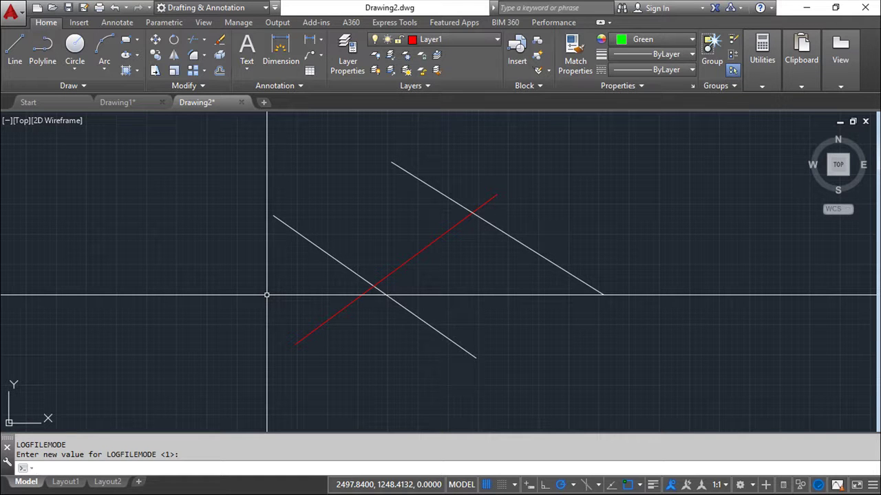
type("-LA")
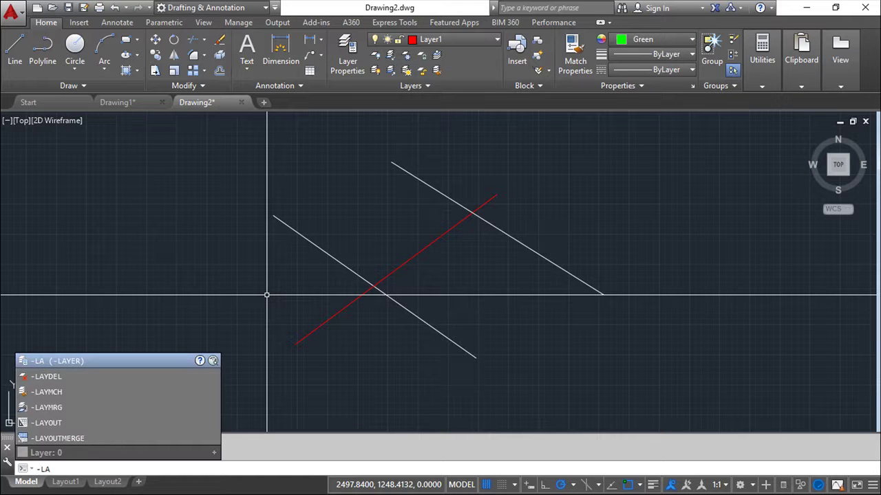
- Run -LAYER with ? and the * wildcard to list all layers in a widened text window
left_click(104, 358)
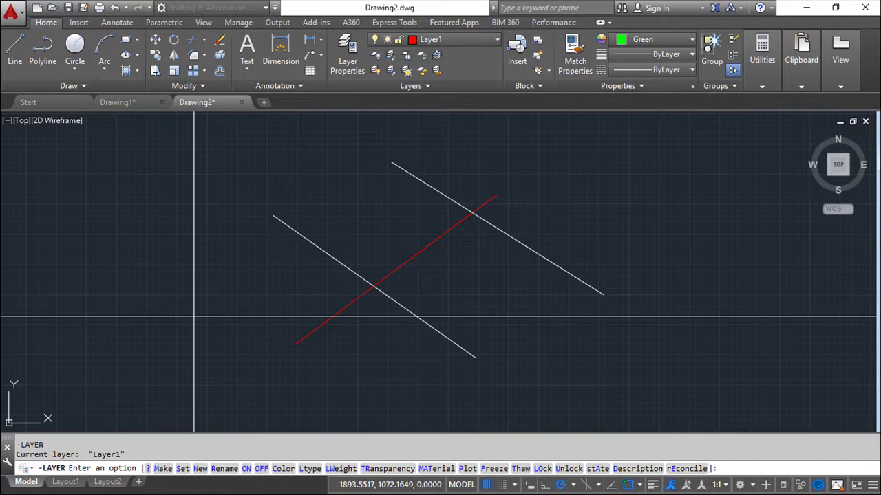
type("?")
key("Return")
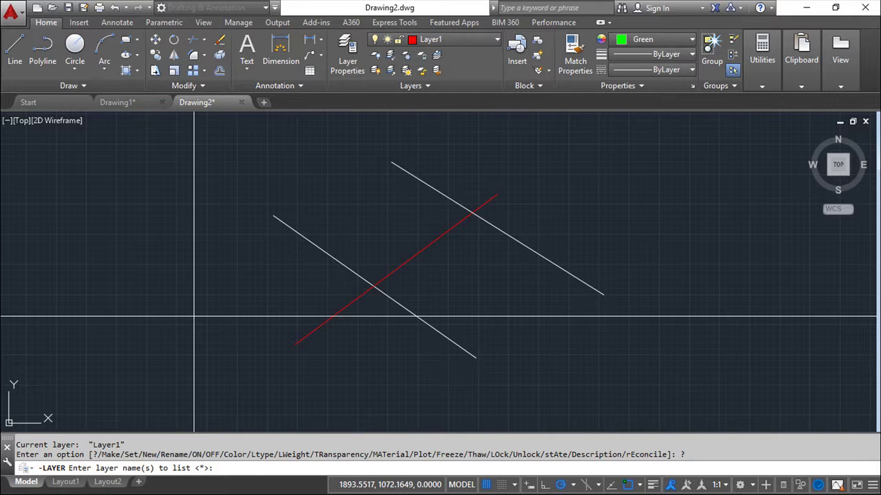
key("Return")
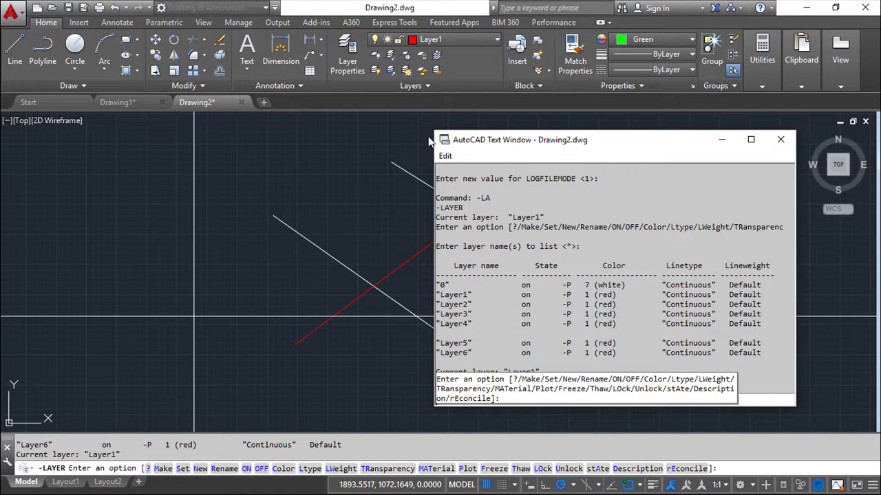
left_click_drag(427, 129, 203, 126)
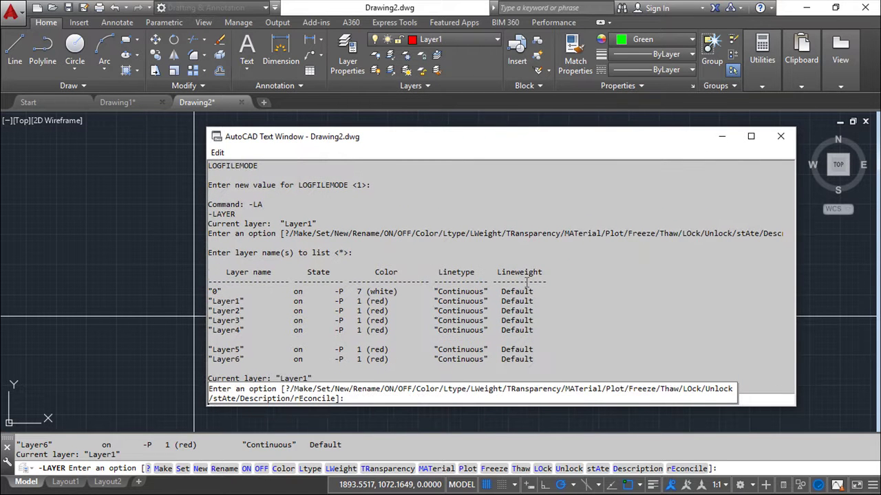
key("Return")
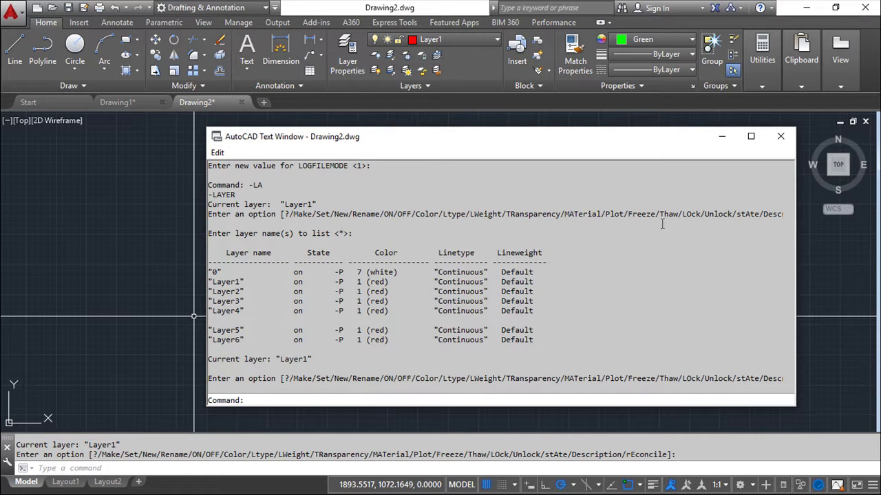
- Close the text window, cancel the layer prompt, and query the log folder with (getvar "logfilepath")
left_click(782, 138)
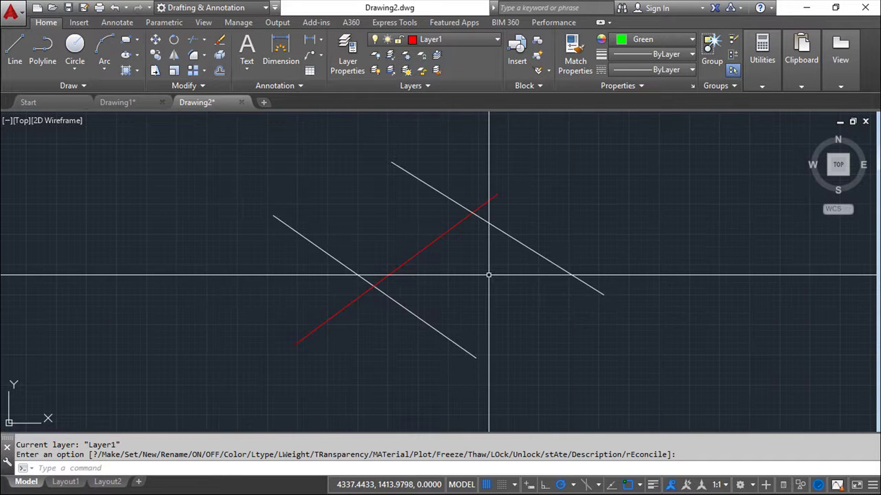
key("Escape")
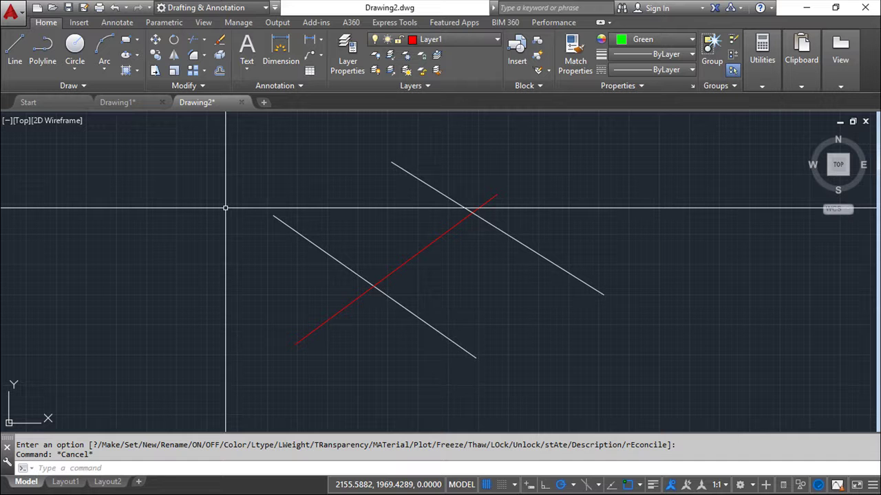
type("(getvar \"logfile")
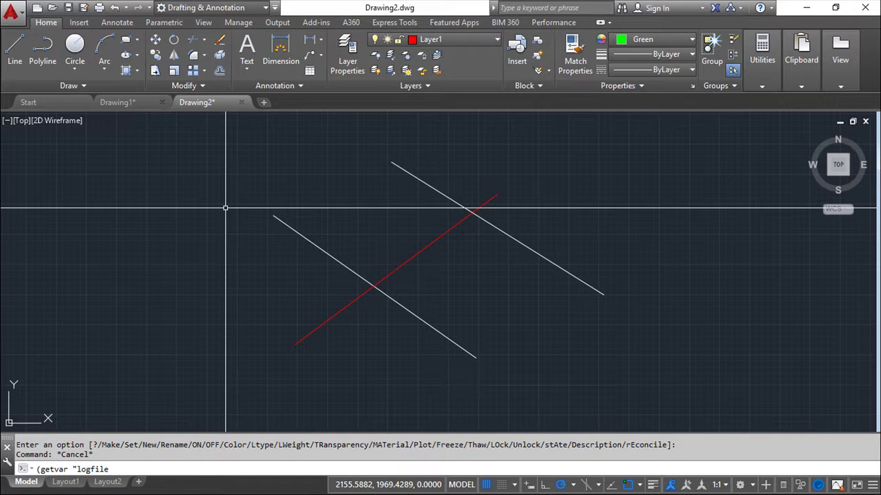
type("path\")")
key("Return")
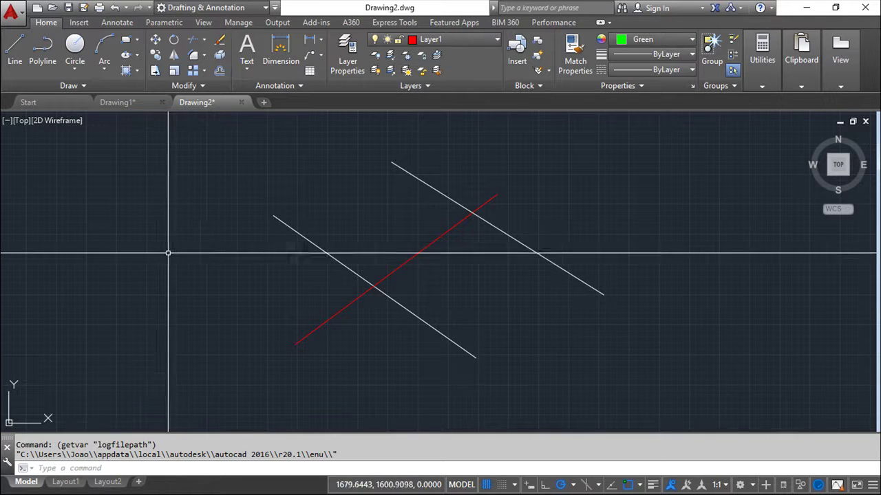
- Minimize AutoCAD, open AppData\Local\Autodesk\AutoCAD 2016\R20.1\enu in File Explorer, and move the window up-left
left_click(807, 11)
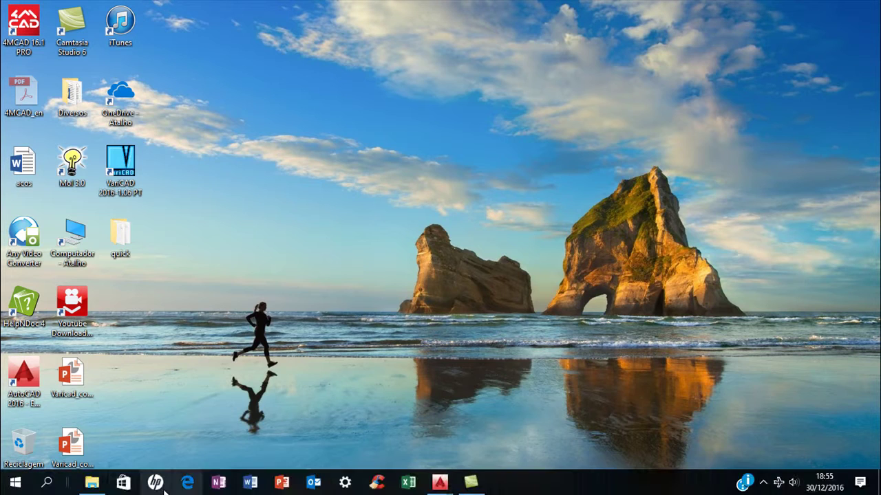
left_click(92, 481)
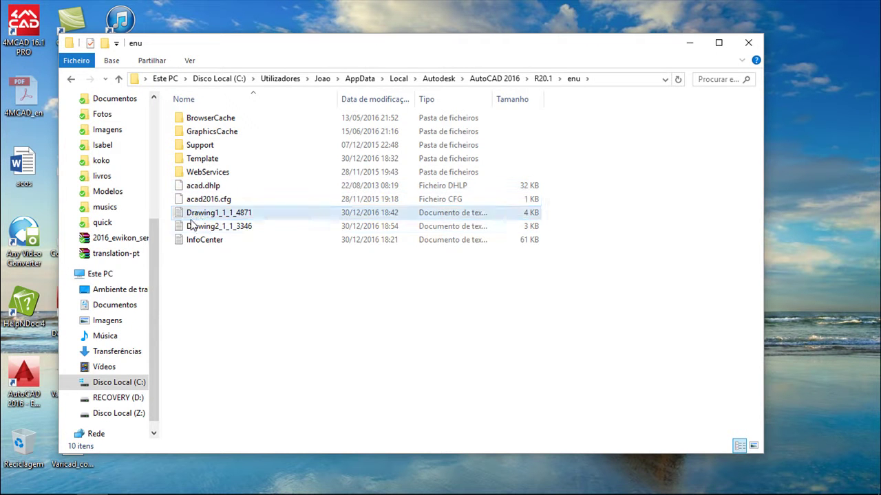
left_click_drag(288, 58, 234, 48)
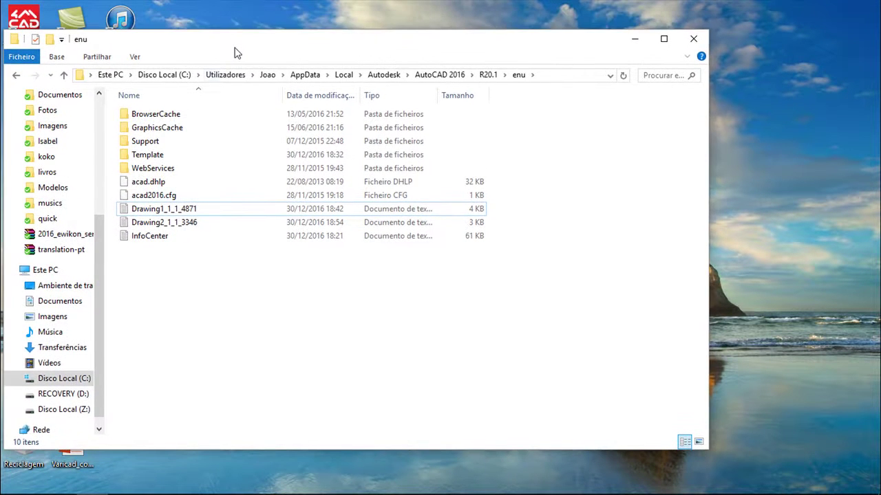
- Open Drawing2_1_1_3346 full-screen in Notepad, highlight the layer 0 and Layer1–Layer6 rows, then minimize it
double_click(181, 224)
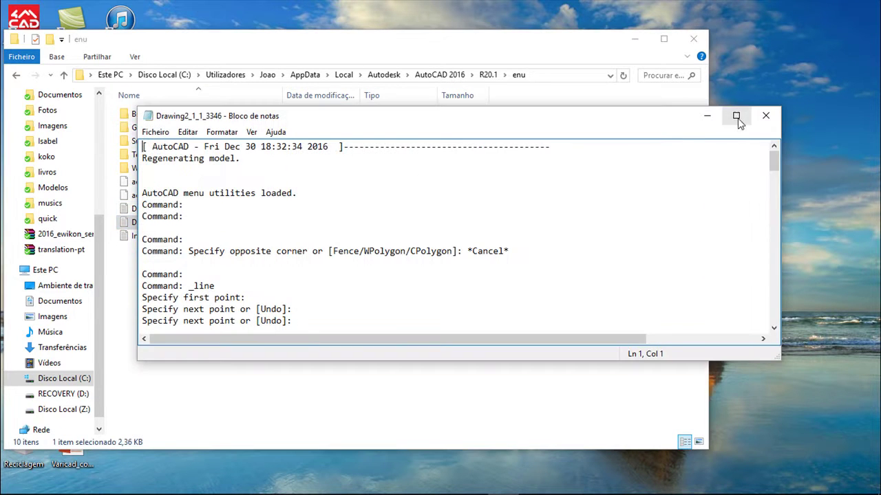
left_click(735, 116)
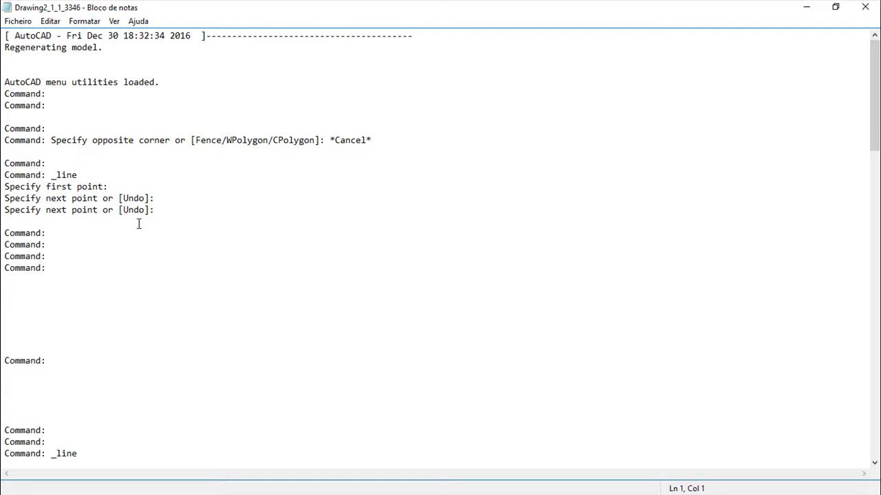
scroll(138, 223, "down", 20)
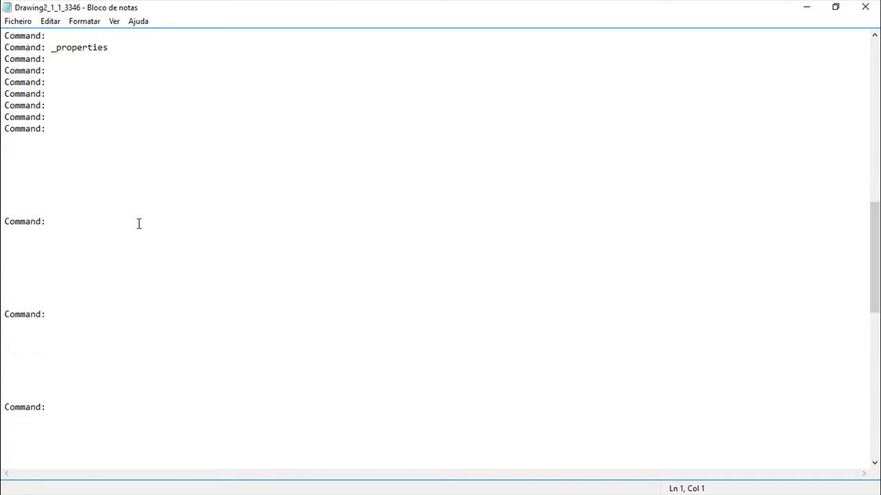
scroll(138, 224, "down", 6)
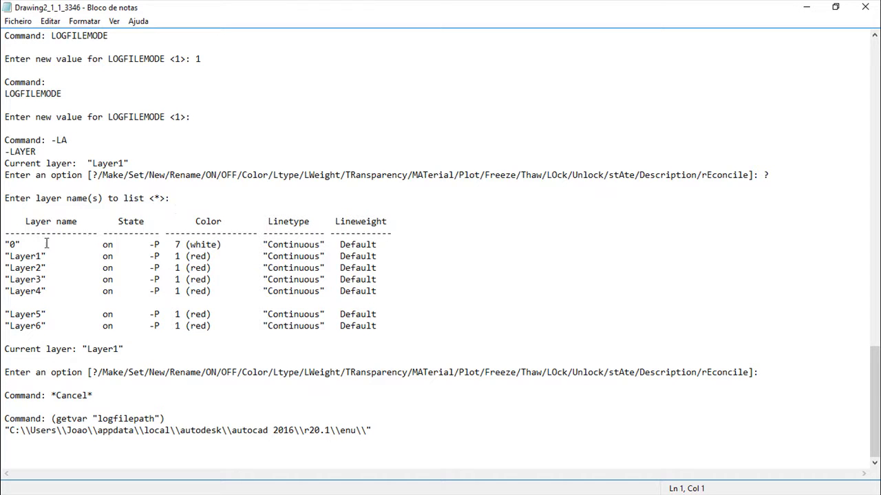
left_click_drag(5, 244, 414, 333)
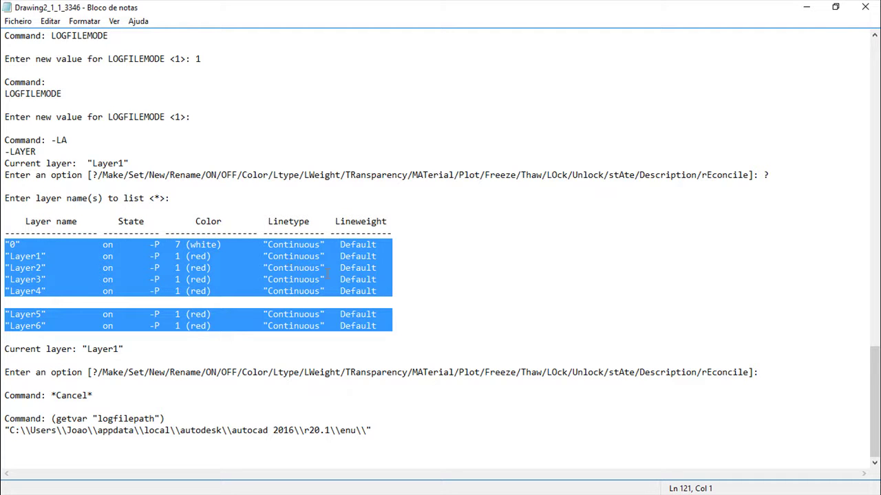
left_click(807, 7)
- Bring Drawing2.dwg back from the AutoCAD taskbar previews and maximize the AutoCAD window
left_click(440, 482)
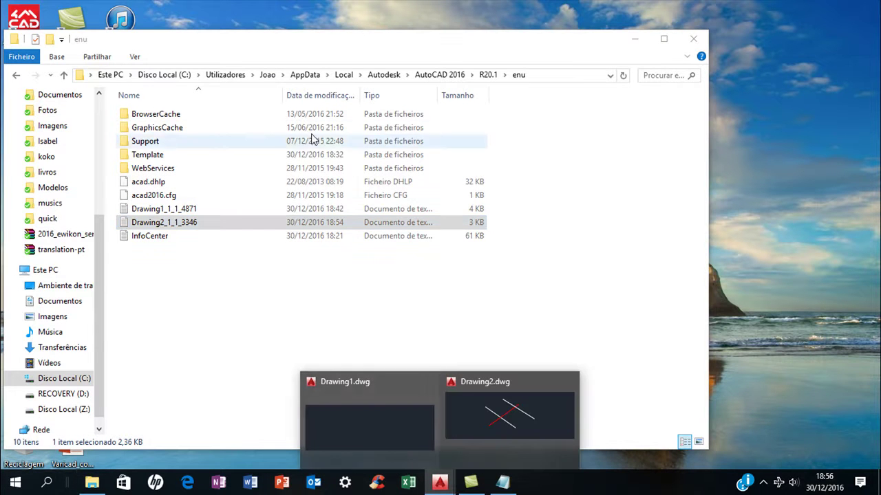
left_click(509, 415)
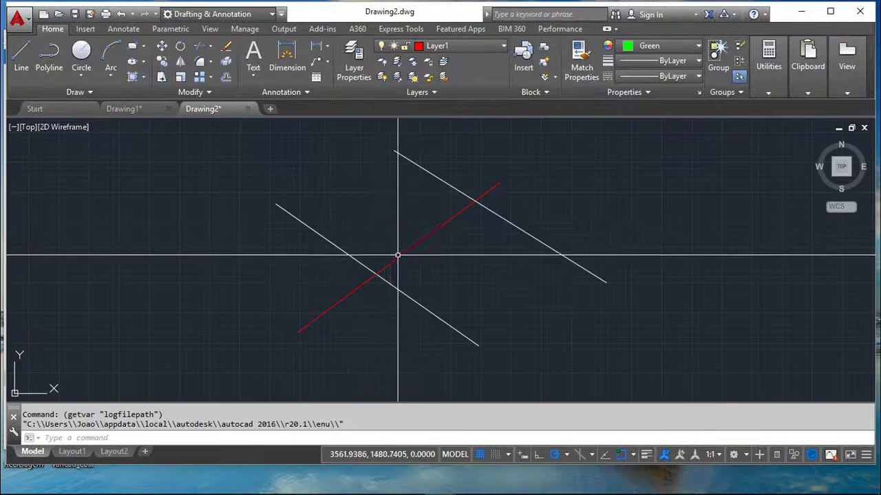
left_click(830, 10)
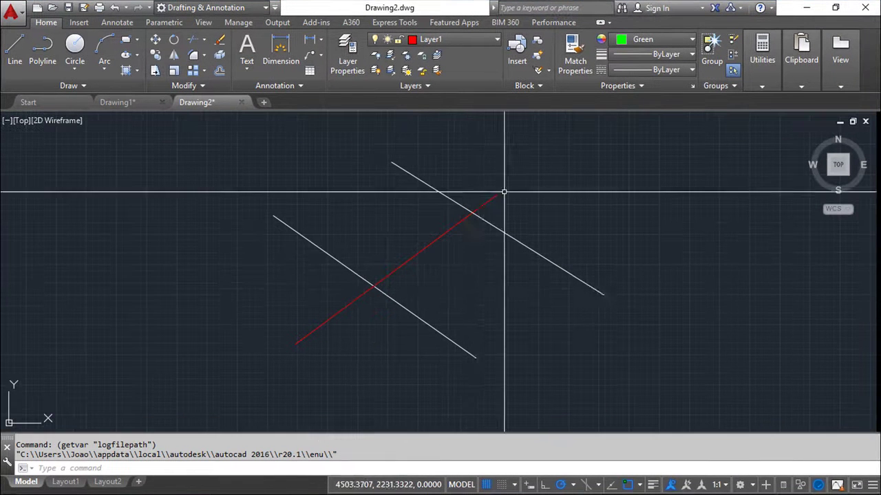